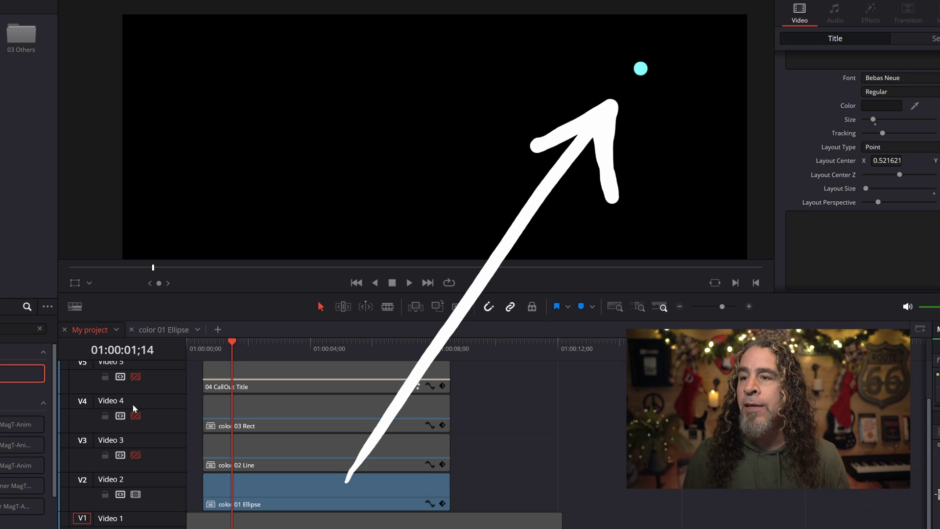
Enable the Video 3, Video 4 and Video 5 tracks so the line, rectangle and callout title display.
{"action": "left_click", "coordinate": [136, 458]}
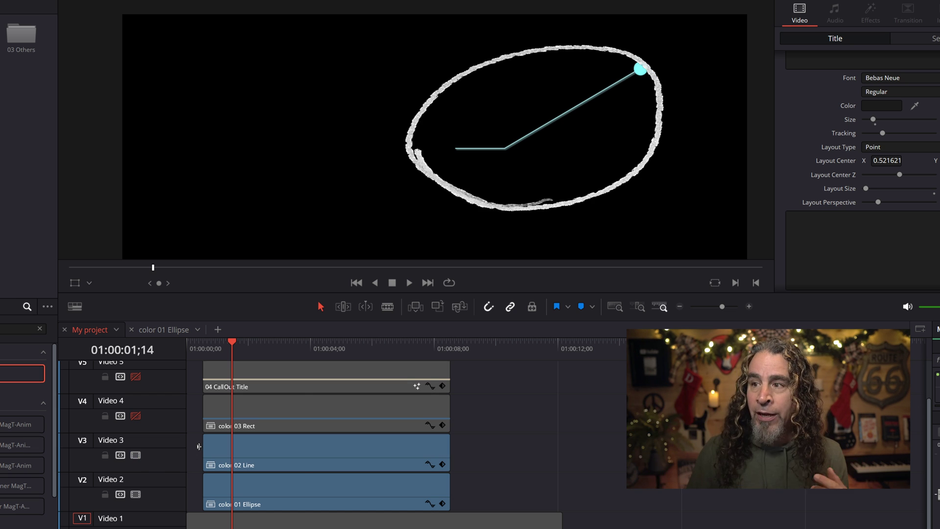
{"action": "left_click", "coordinate": [136, 416]}
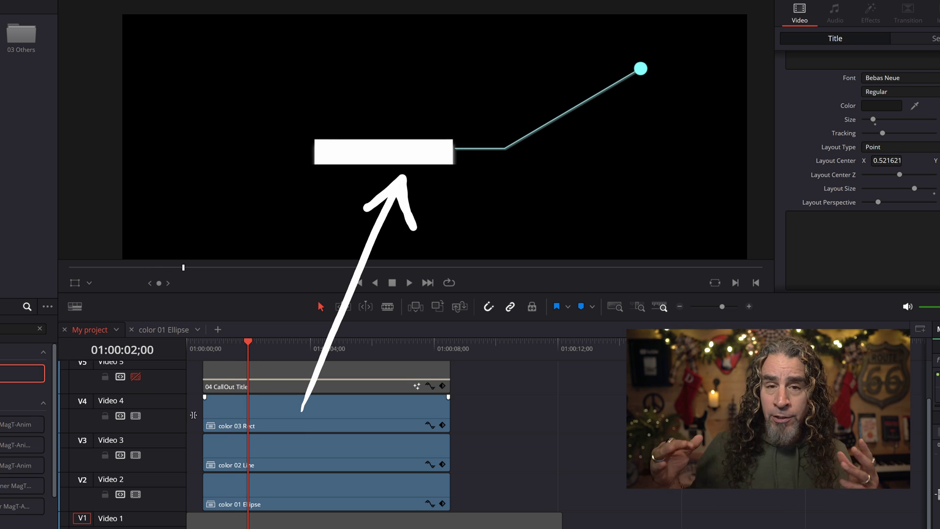
{"action": "left_click", "coordinate": [135, 376]}
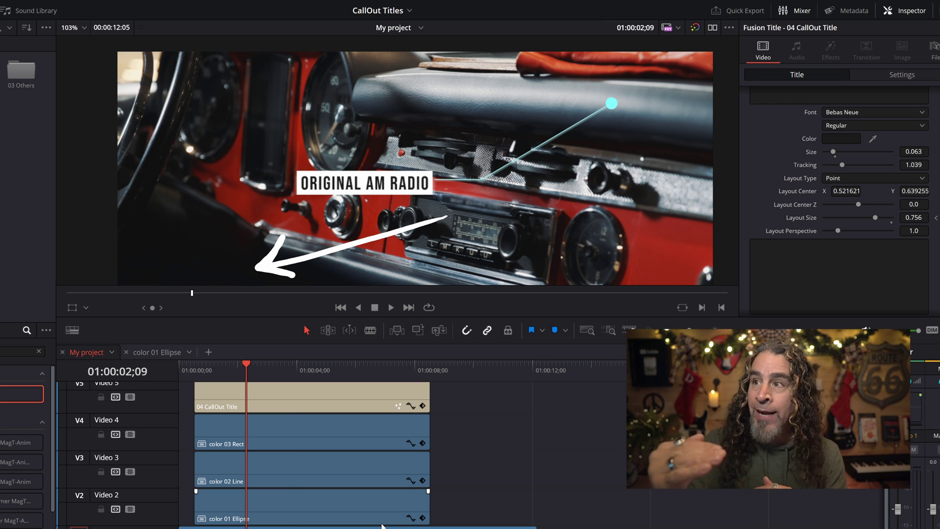
{"action": "key", "text": "shift+z"}
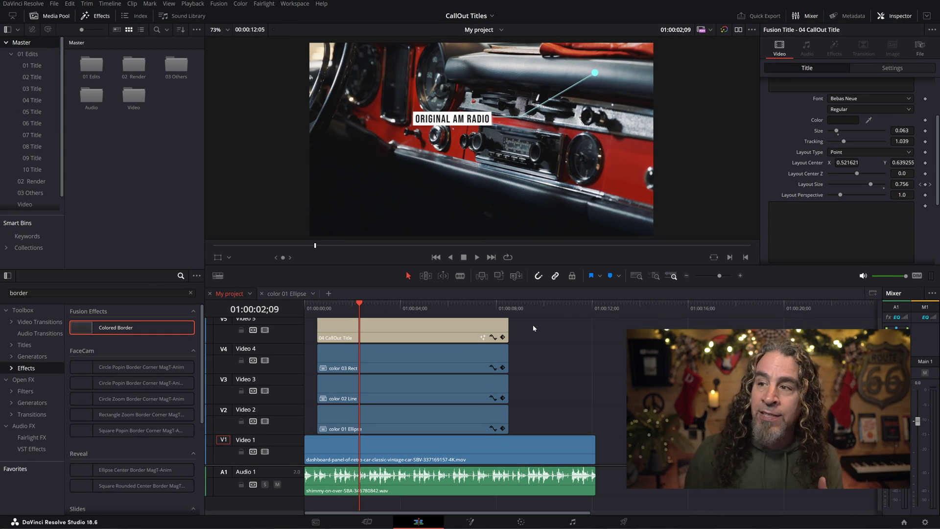
{"action": "mouse_move", "coordinate": [465, 338]}
{"action": "left_mouse_down"}
{"action": "mouse_move", "coordinate": [442, 438]}
{"action": "mouse_move", "coordinate": [443, 430]}
{"action": "left_mouse_up"}
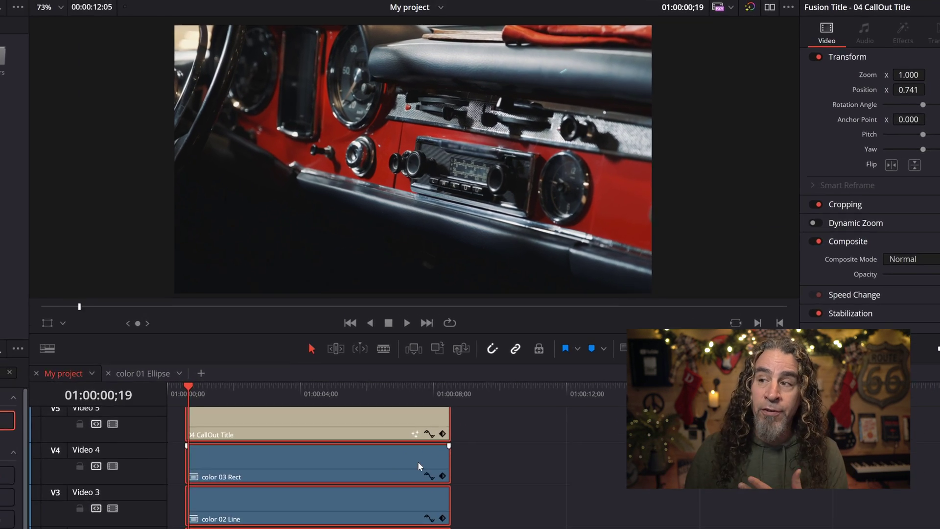
{"action": "right_click", "coordinate": [442, 429]}
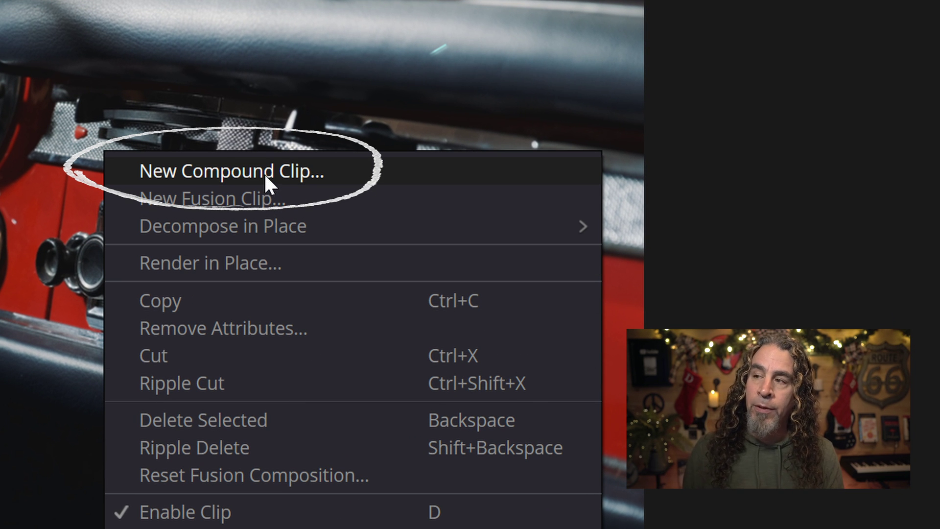
{"action": "left_click", "coordinate": [263, 173]}
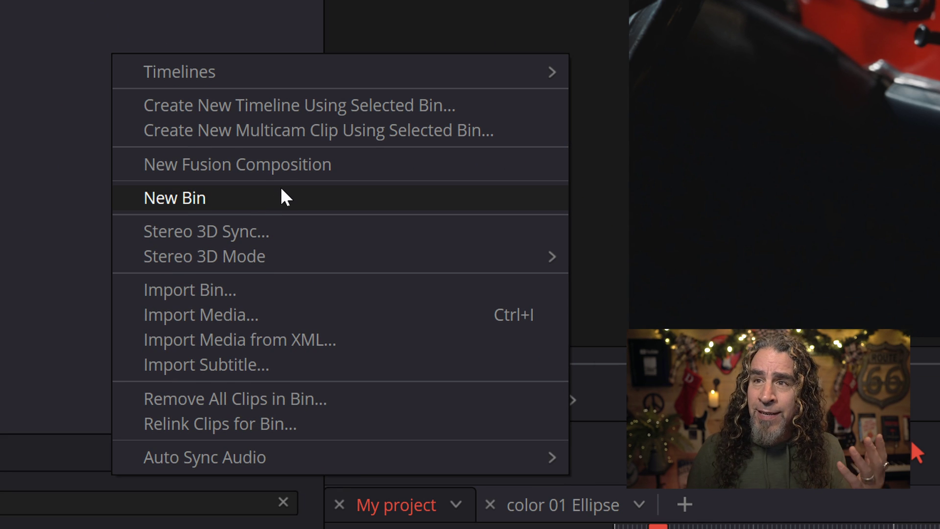
Create a bin named Callouts in the Master bin and open it.
{"action": "left_click", "coordinate": [282, 191]}
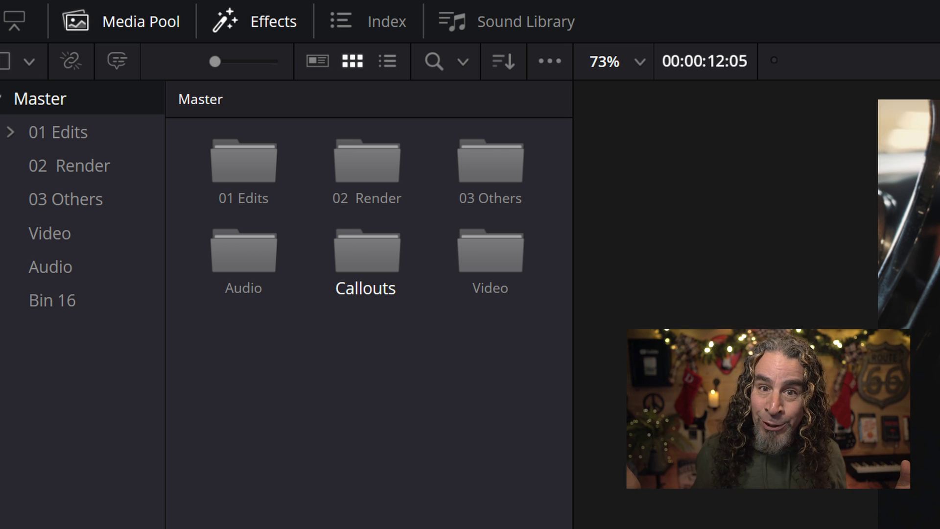
{"action": "double_click", "coordinate": [371, 265]}
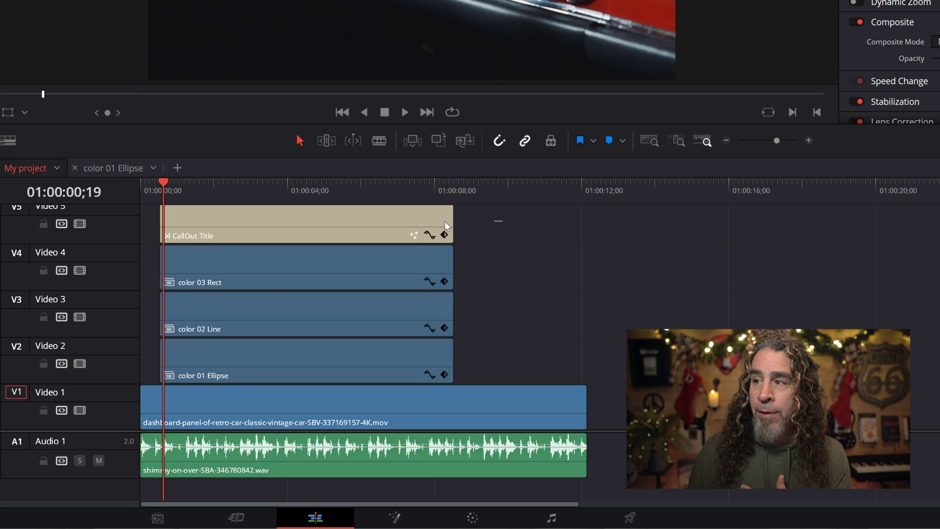
Combine the callout title, rectangle, line and ellipse clips into a compound clip named Original Radio.
{"action": "left_click_drag", "start_coordinate": [445, 222], "coordinate": [298, 370]}
{"action": "right_click", "coordinate": [306, 227]}
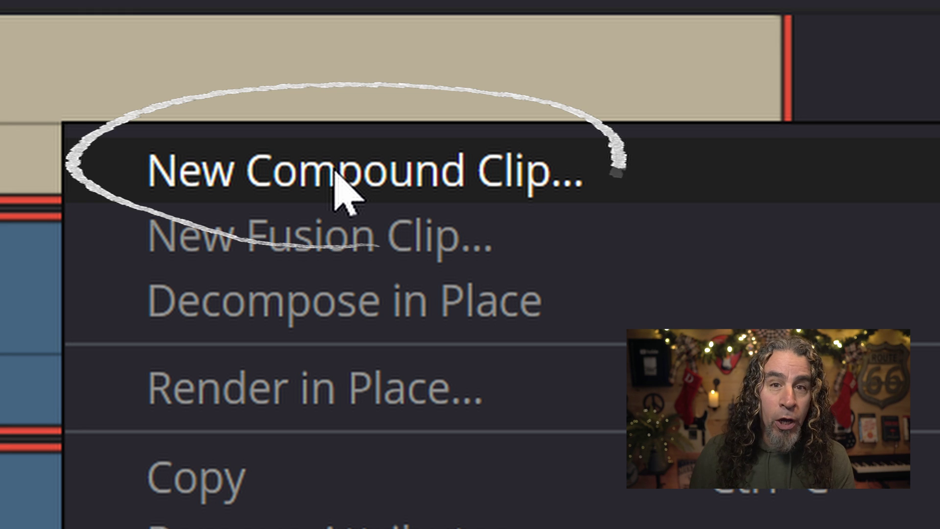
{"action": "left_click", "coordinate": [338, 184]}
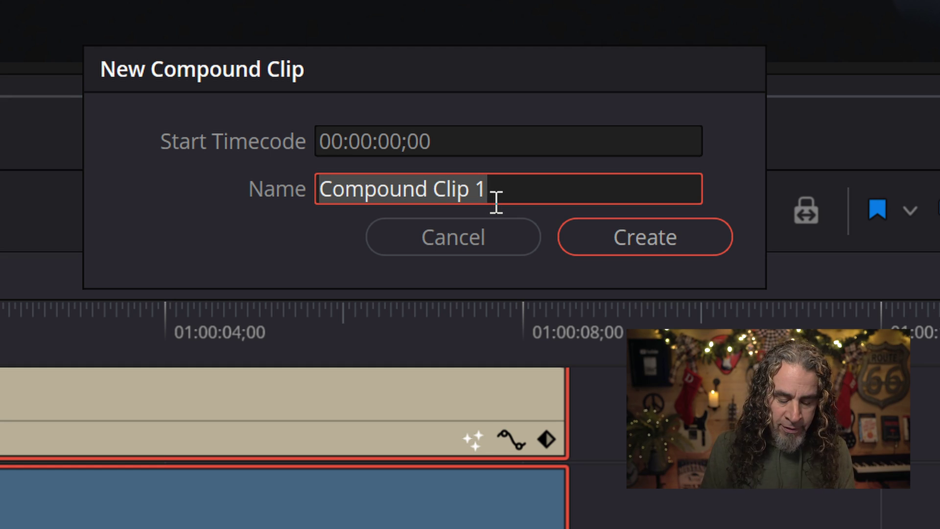
{"action": "type", "text": "Or"}
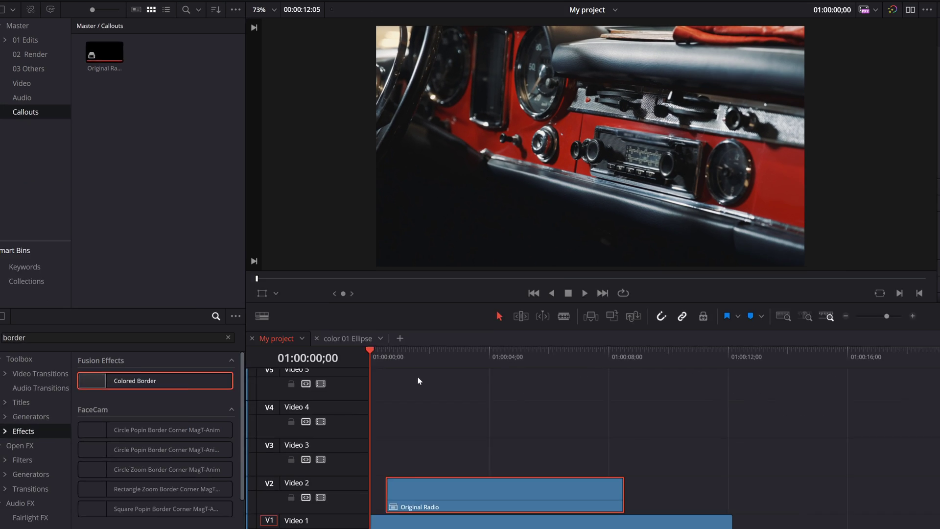
Play the timeline to 01:00:02;05 and turn on the Transform overlay for the Original Radio clip.
{"action": "key", "text": "space"}
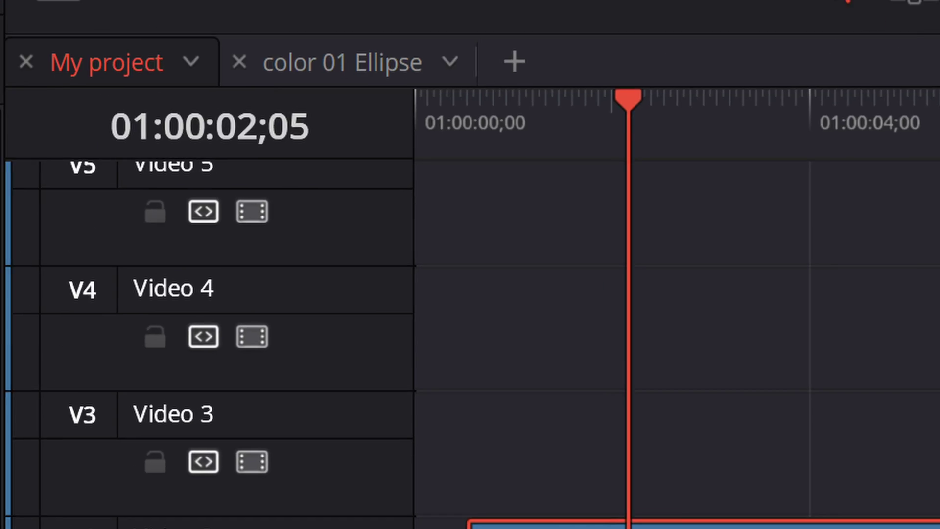
{"action": "left_click", "coordinate": [486, 228]}
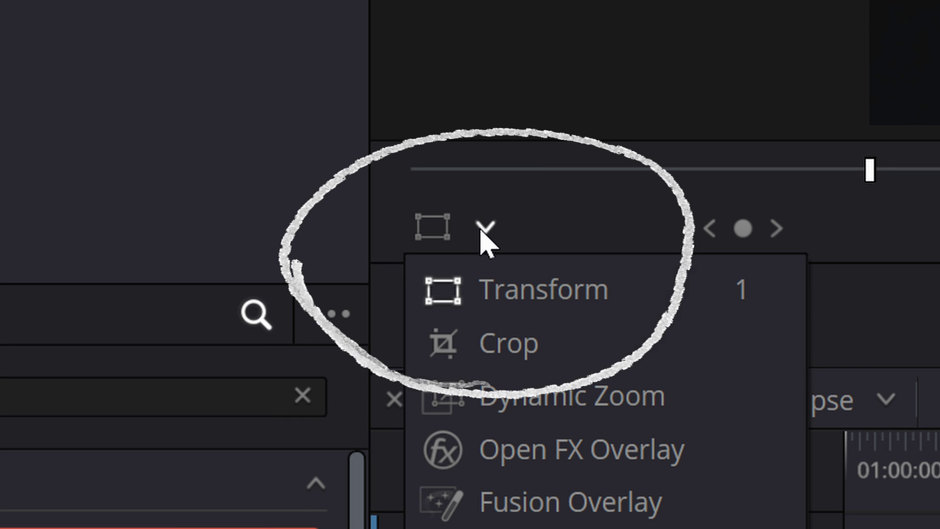
{"action": "left_click", "coordinate": [492, 306]}
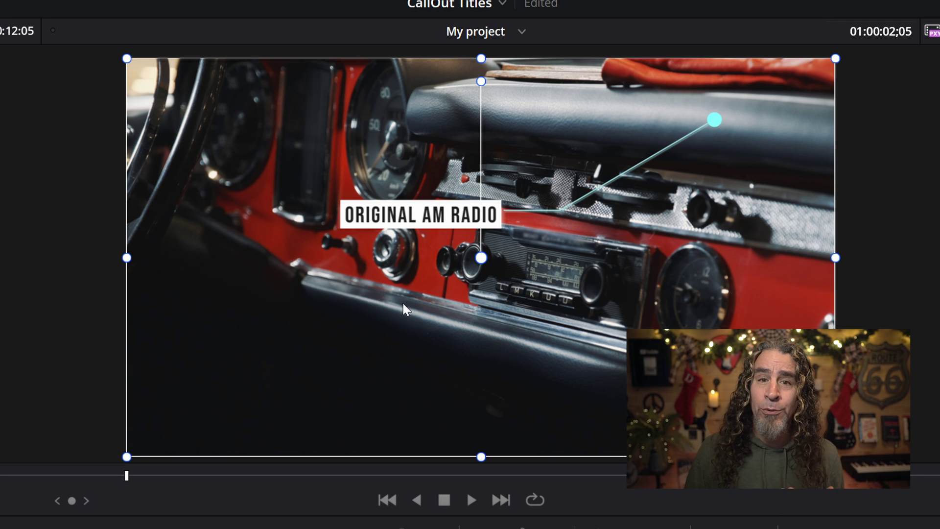
Move and scale the callout so its dot sits on the radio, at about 0.92 zoom and position about -218, -182.
{"action": "left_click_drag", "start_coordinate": [390, 299], "coordinate": [335, 357]}
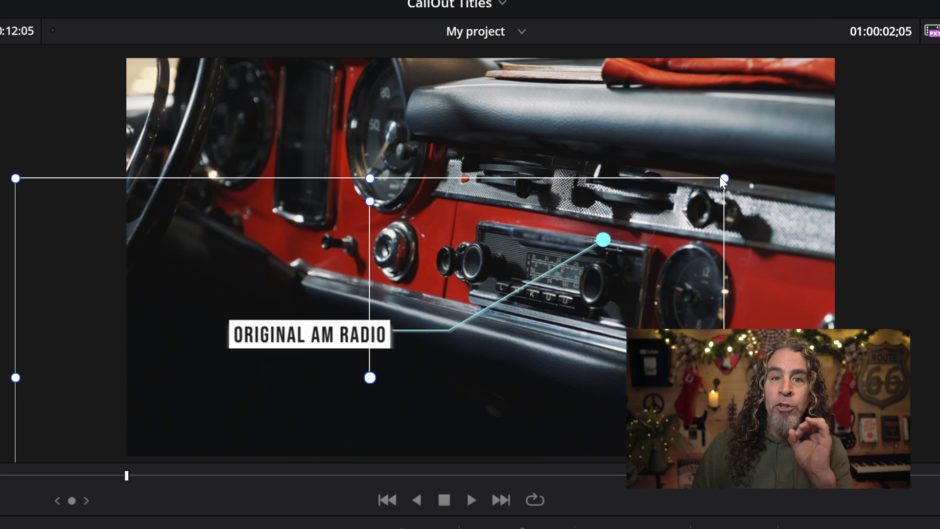
{"action": "left_click_drag", "start_coordinate": [725, 179], "coordinate": [614, 248]}
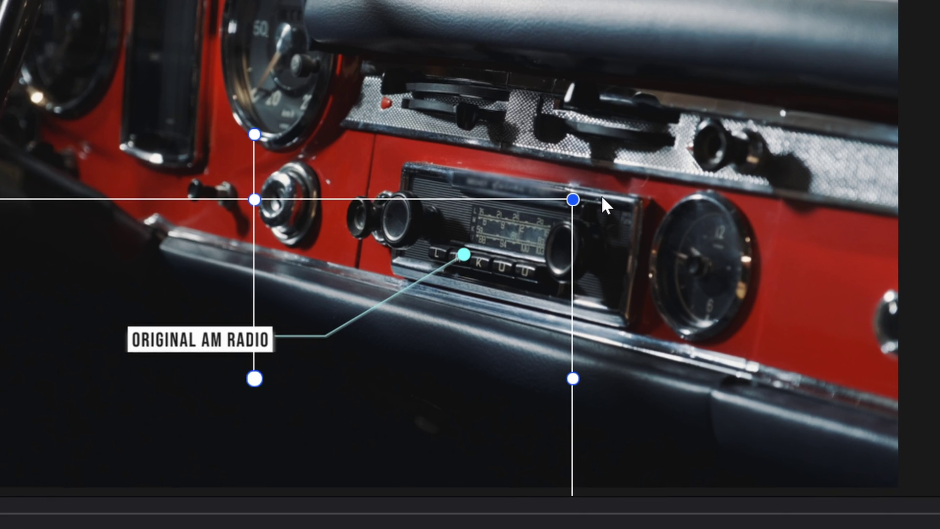
{"action": "mouse_move", "coordinate": [602, 196]}
{"action": "left_mouse_down"}
{"action": "mouse_move", "coordinate": [580, 206]}
{"action": "mouse_move", "coordinate": [602, 199]}
{"action": "left_mouse_up"}
{"action": "left_click_drag", "start_coordinate": [623, 167], "coordinate": [688, 139]}
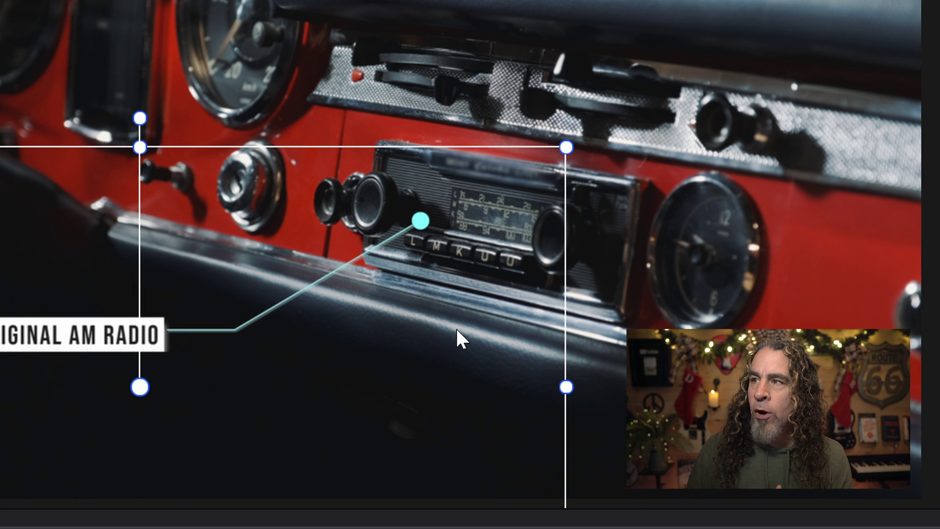
{"action": "left_click_drag", "start_coordinate": [567, 148], "coordinate": [636, 107]}
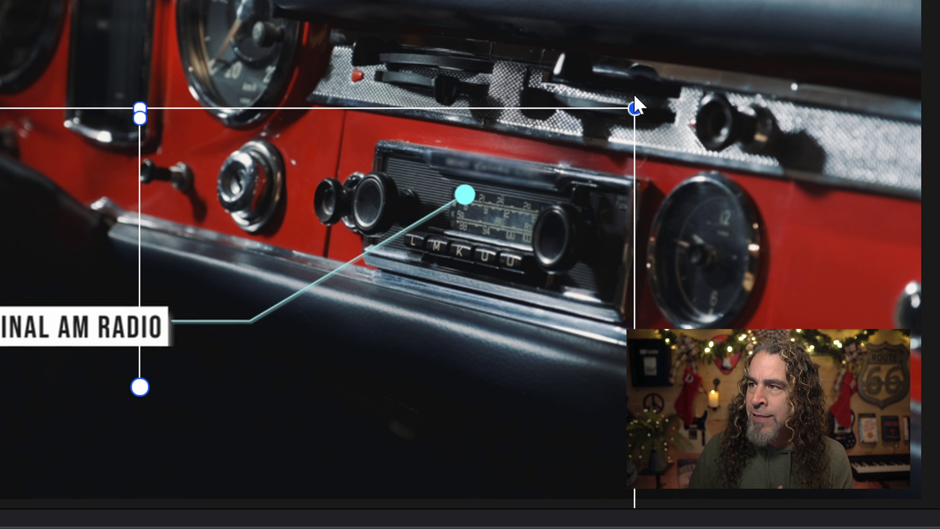
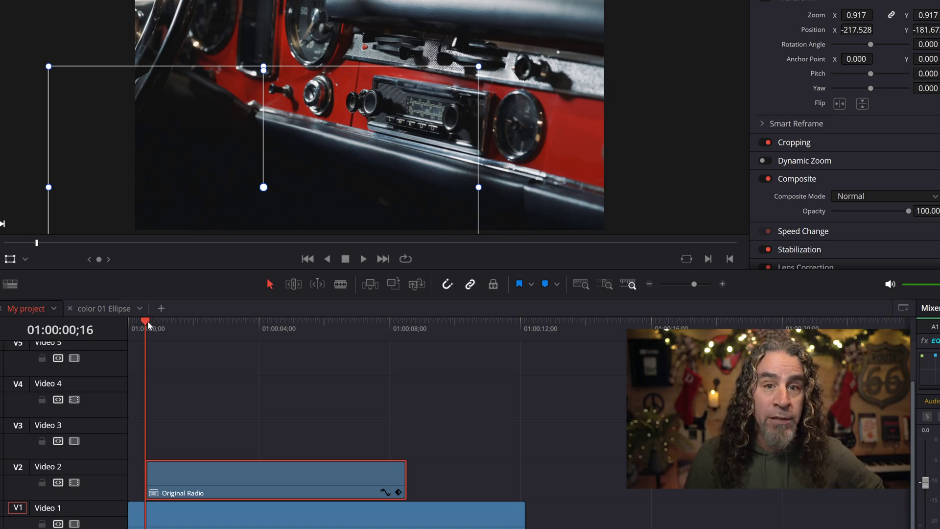
Add a Transform keyframe to the Original Radio clip at 01:00:01;05 and show the clip's keyframe track.
{"action": "left_click_drag", "start_coordinate": [147, 322], "coordinate": [167, 324]}
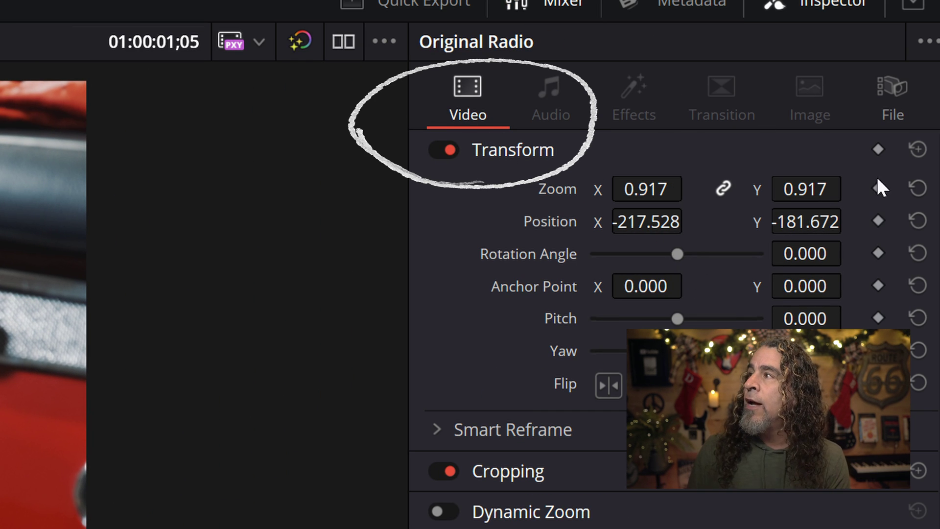
{"action": "left_click", "coordinate": [878, 147]}
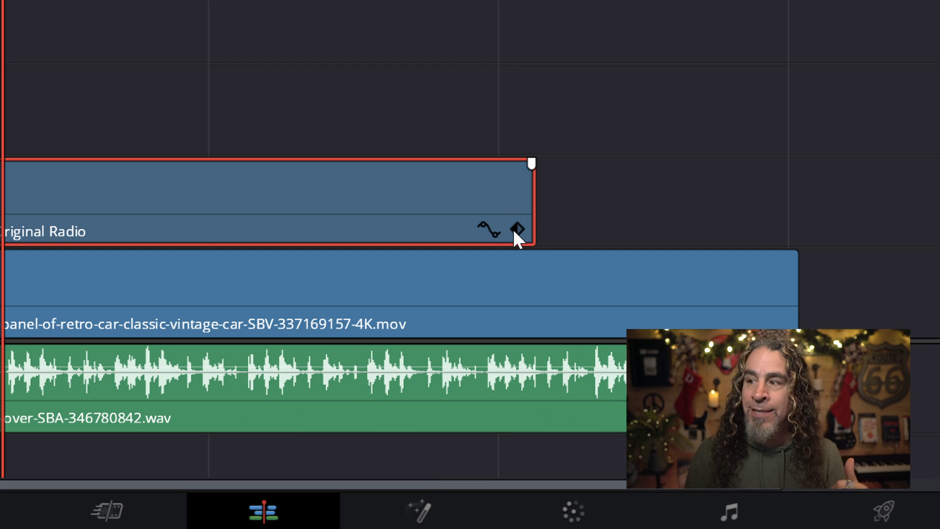
{"action": "left_click", "coordinate": [517, 230]}
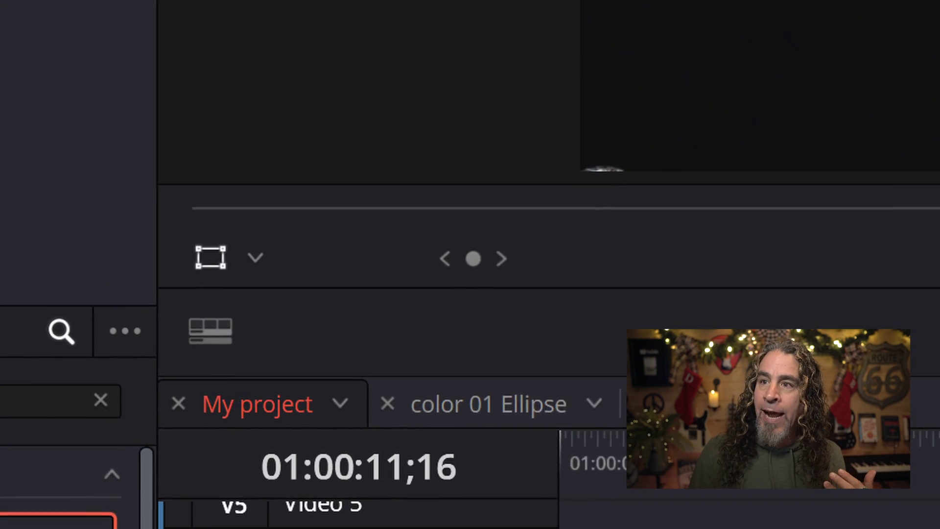
Hide the Transform overlay and wrap the Original Radio clip in a compound clip named Original Radio with Keyframing.
{"action": "left_click", "coordinate": [289, 214]}
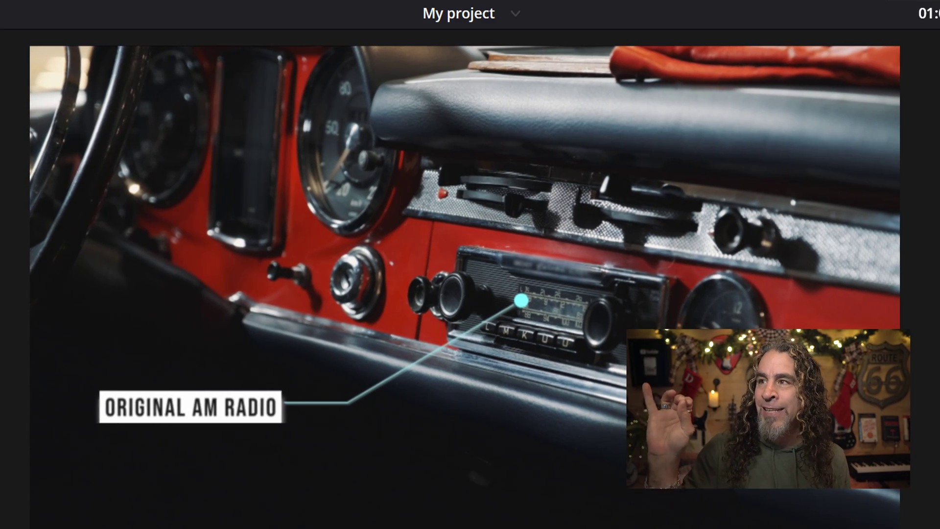
{"action": "right_click", "coordinate": [416, 161]}
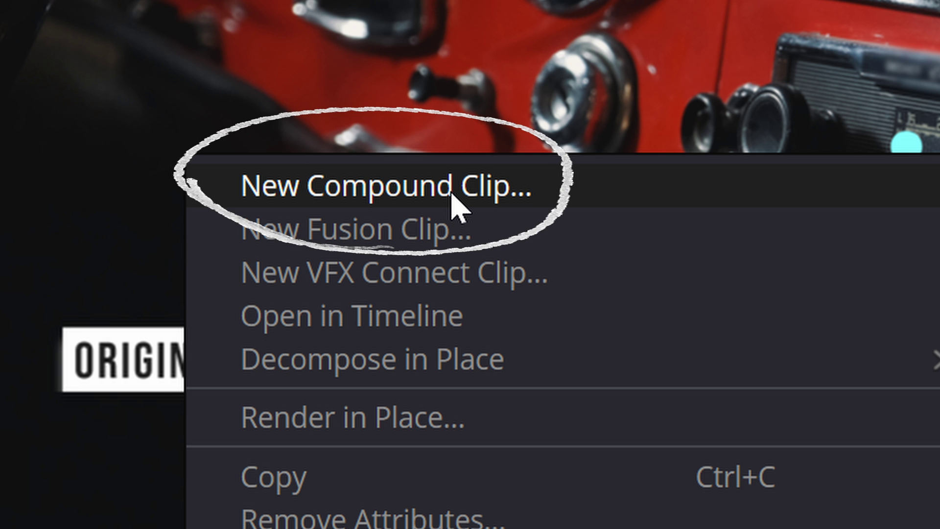
{"action": "left_click", "coordinate": [451, 193]}
{"action": "type", "text": "Original Radio with Keyf"}
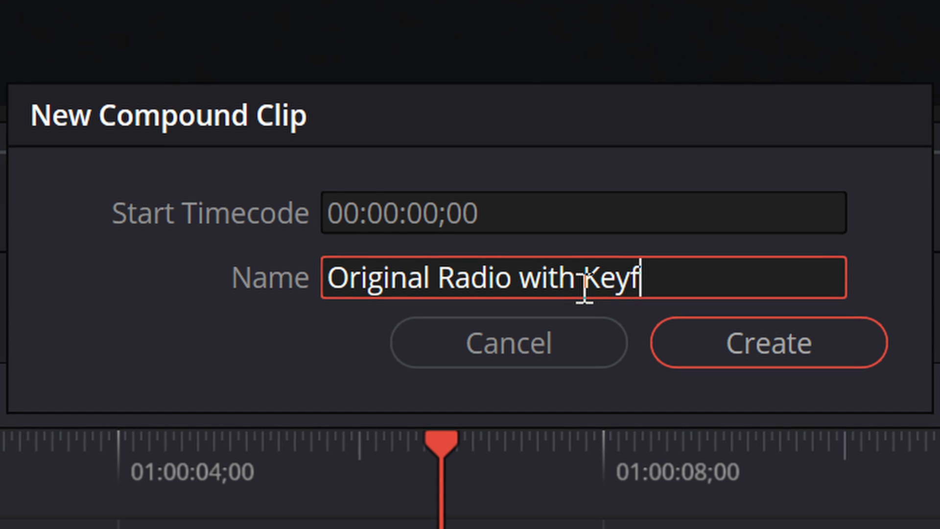
{"action": "key", "text": "Return"}
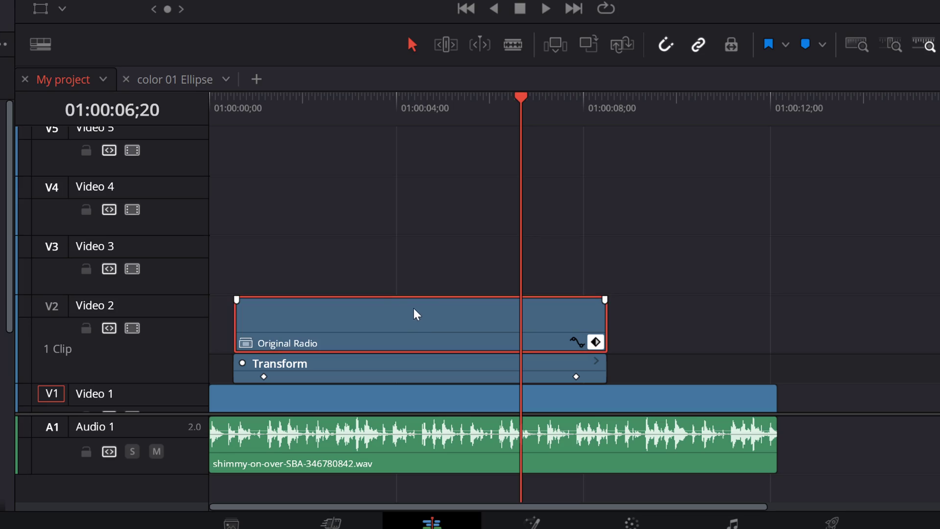
Decompose the Original Radio compound clip in place using clips only.
{"action": "right_click", "coordinate": [388, 304]}
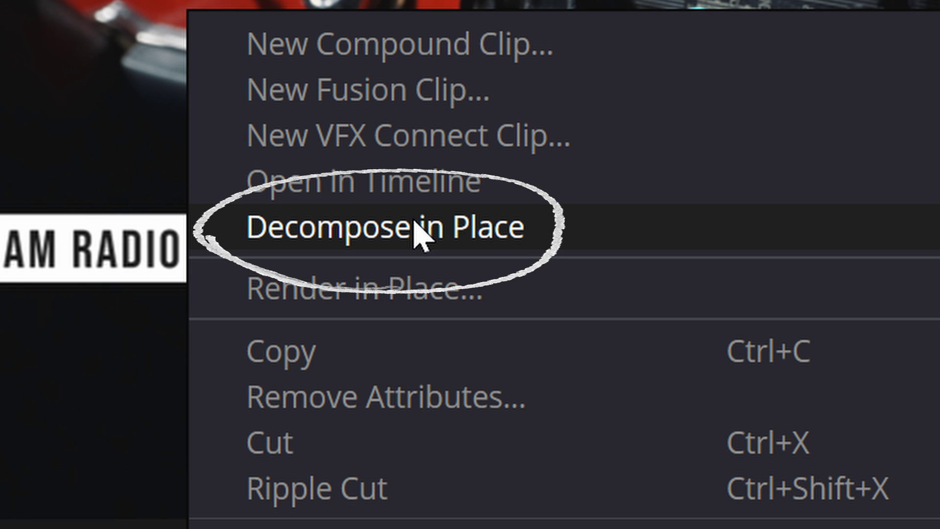
{"action": "mouse_move", "coordinate": [421, 230]}
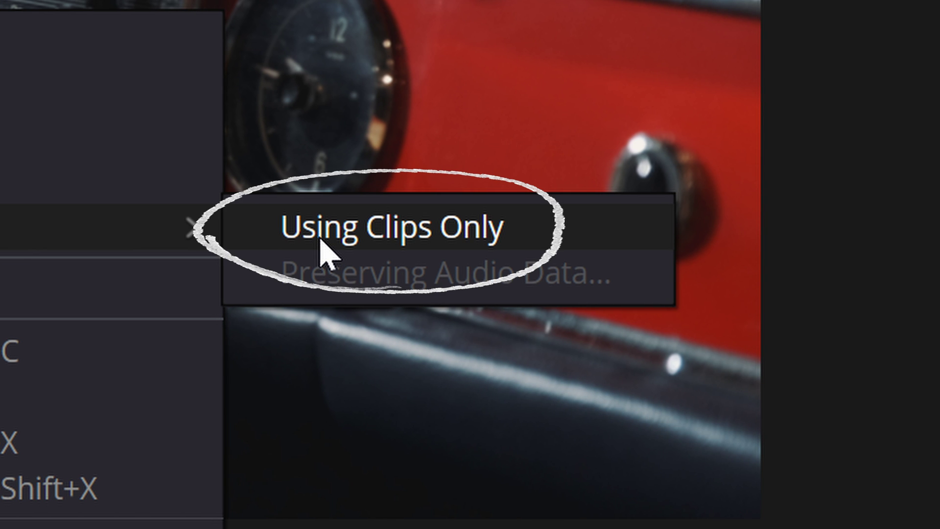
{"action": "left_click", "coordinate": [321, 240]}
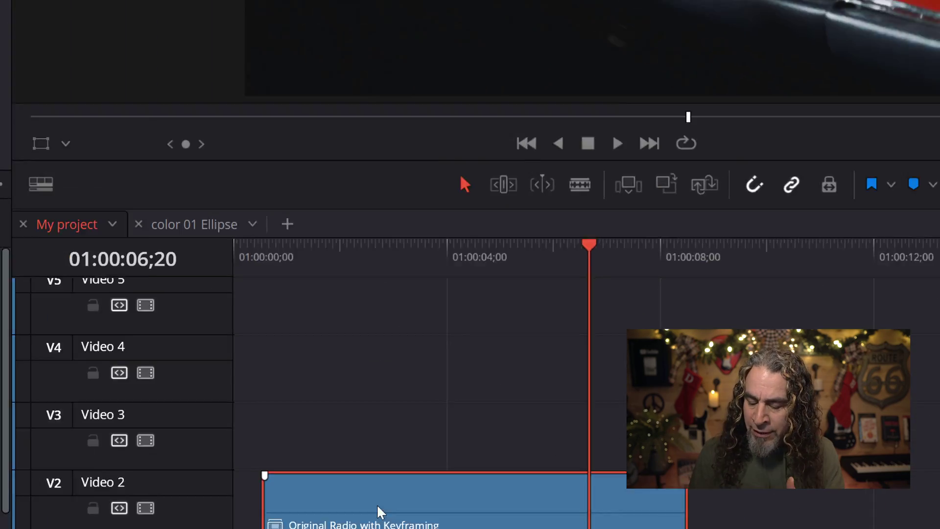
Delete the Original Radio with Keyframing clip from the Video 2 track.
{"action": "key", "text": "Delete"}
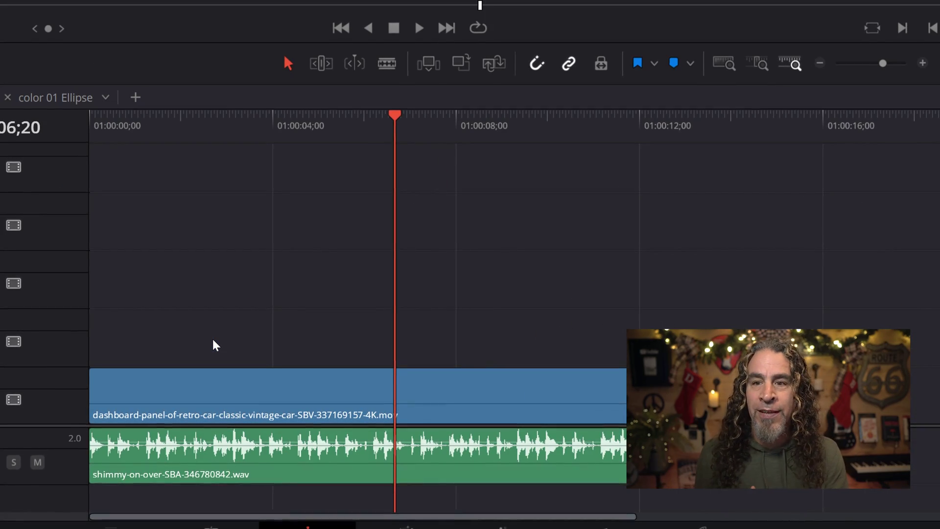